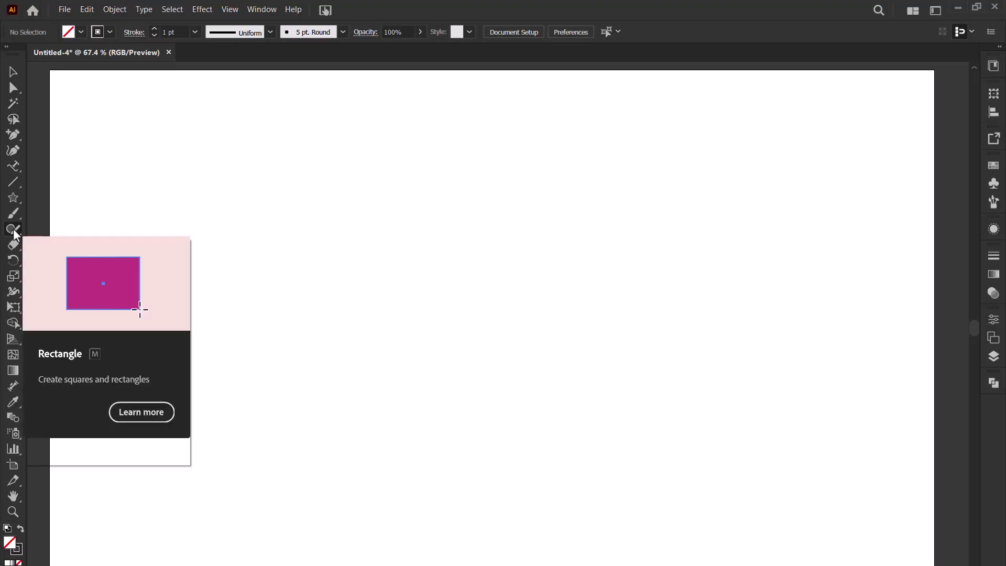
Draw a black rectangle spanning the entire artboard as the background, then deselect it.
{"action": "left_click", "coordinate": [13, 228]}
{"action": "left_click", "coordinate": [14, 197]}
{"action": "left_click", "coordinate": [67, 198]}
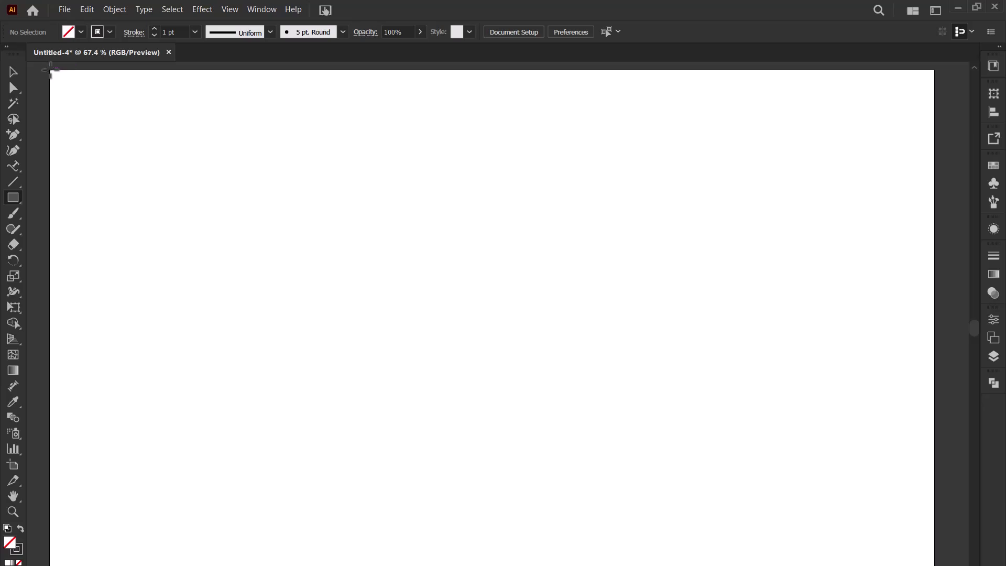
{"action": "mouse_move", "coordinate": [50, 70]}
{"action": "left_mouse_down"}
{"action": "mouse_move", "coordinate": [901, 529]}
{"action": "mouse_move", "coordinate": [936, 561]}
{"action": "left_mouse_up"}
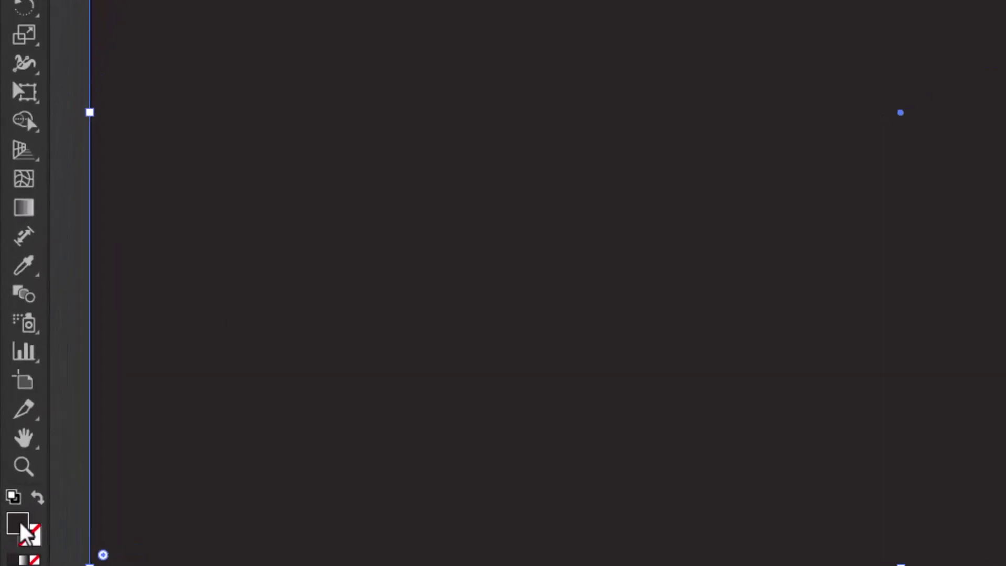
{"action": "key", "text": "ctrl+shift+a"}
With the Arc Tool and tilde held, sweep pink arc copies into a butterfly wing.
{"action": "left_click", "coordinate": [19, 250]}
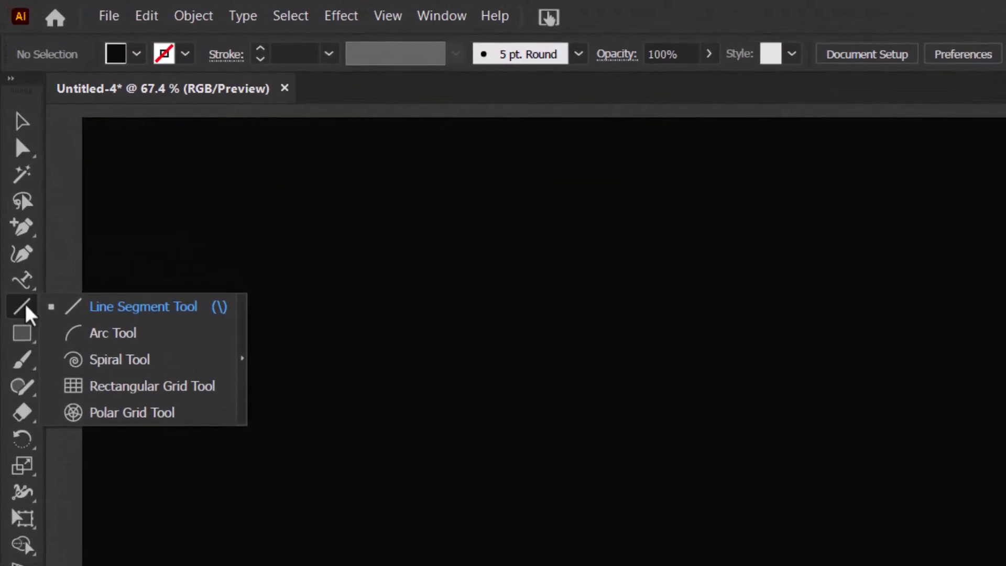
{"action": "left_click", "coordinate": [119, 270]}
{"action": "left_click_drag", "start_coordinate": [513, 320], "coordinate": [665, 136]}
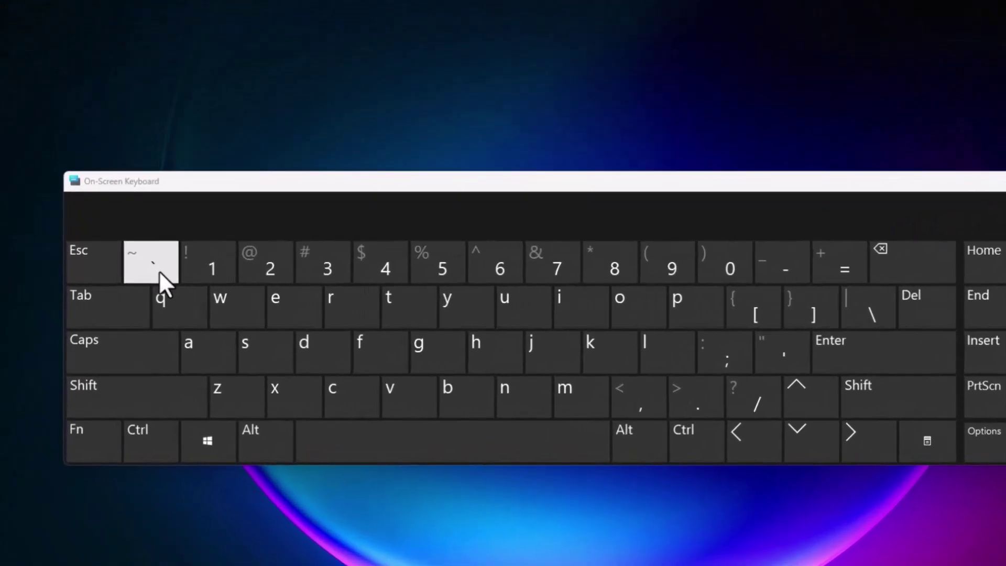
{"action": "left_click", "coordinate": [160, 270]}
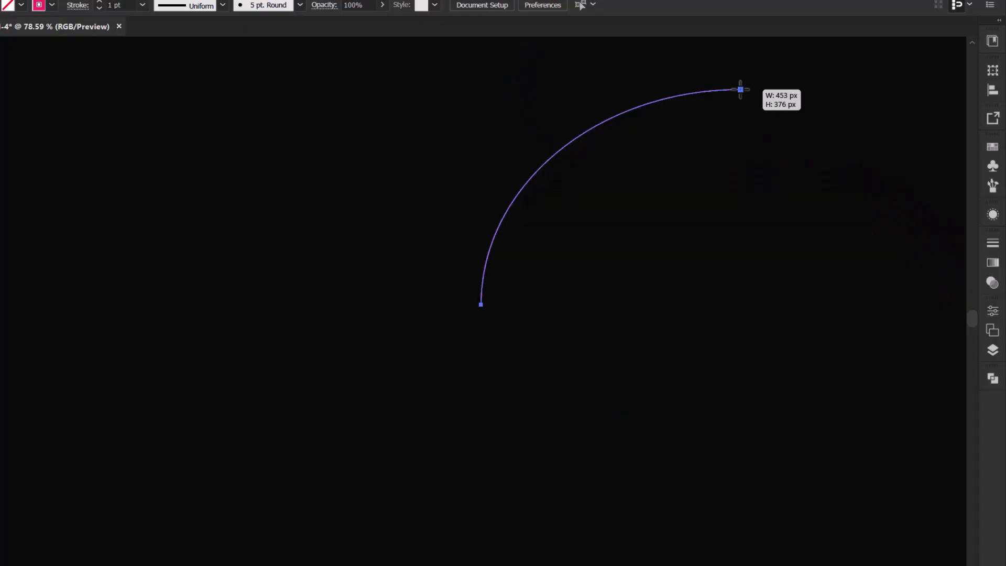
{"action": "mouse_move", "coordinate": [738, 89]}
{"action": "left_mouse_down"}
{"action": "mouse_move", "coordinate": [715, 168]}
{"action": "mouse_move", "coordinate": [649, 260]}
{"action": "mouse_move", "coordinate": [558, 346]}
{"action": "left_mouse_up"}
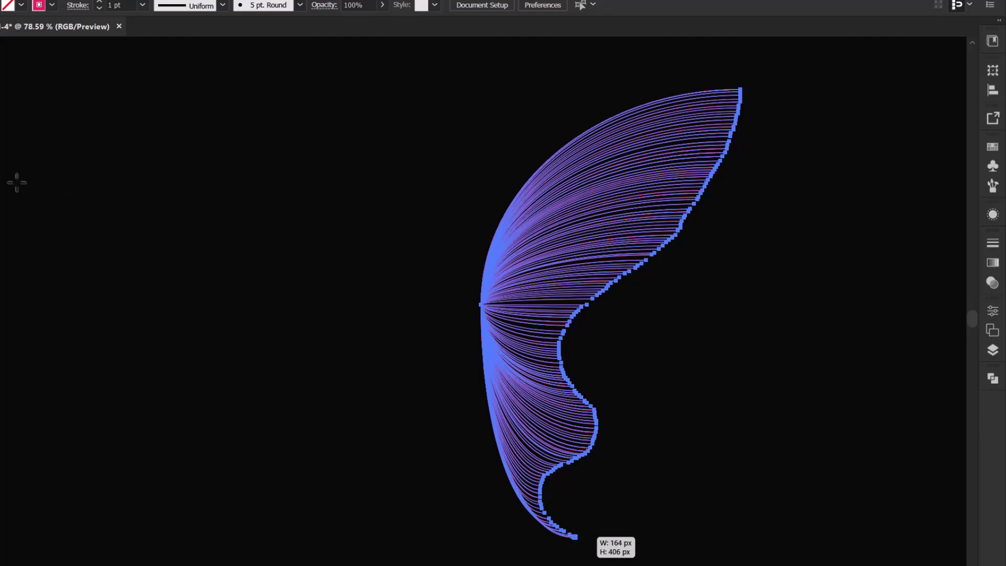
{"action": "left_click_drag", "start_coordinate": [548, 503], "coordinate": [574, 537]}
{"action": "scroll", "coordinate": [747, 471], "scroll_direction": "down", "scroll_amount": 3}
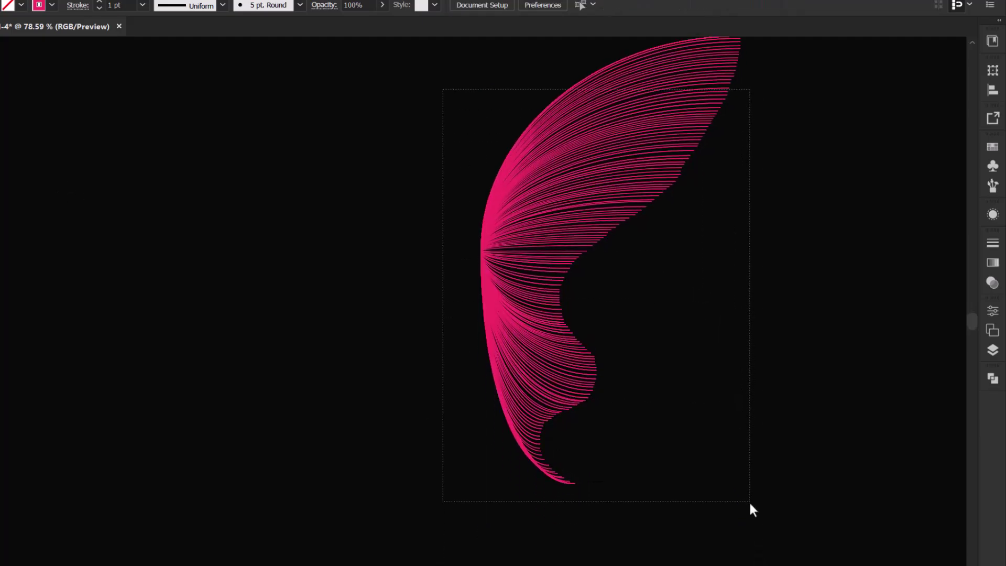
{"action": "scroll", "coordinate": [644, 404], "scroll_direction": "up", "scroll_amount": 1}
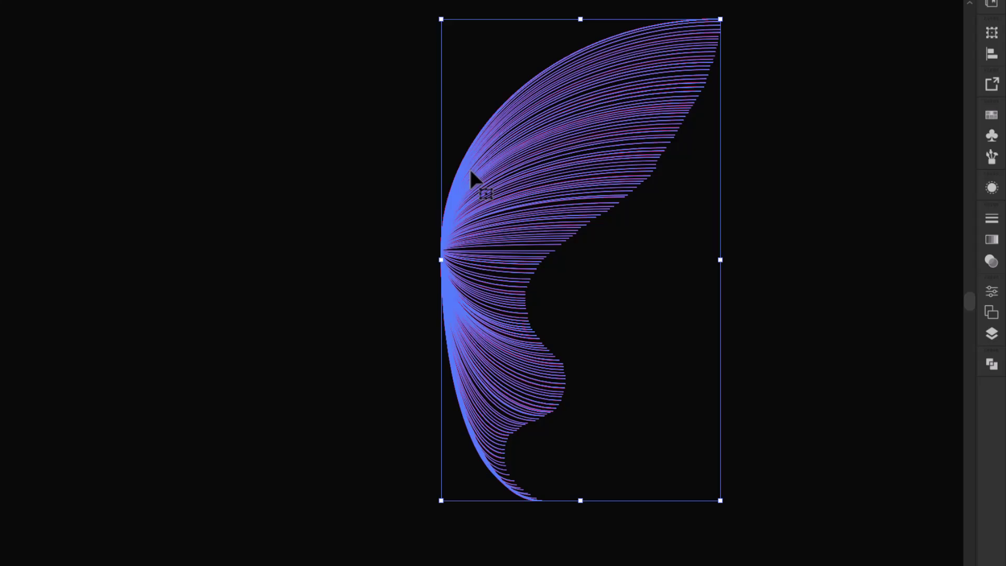
Reflect the wing vertically with Transform > Reflect and make a mirrored copy.
{"action": "right_click", "coordinate": [502, 196]}
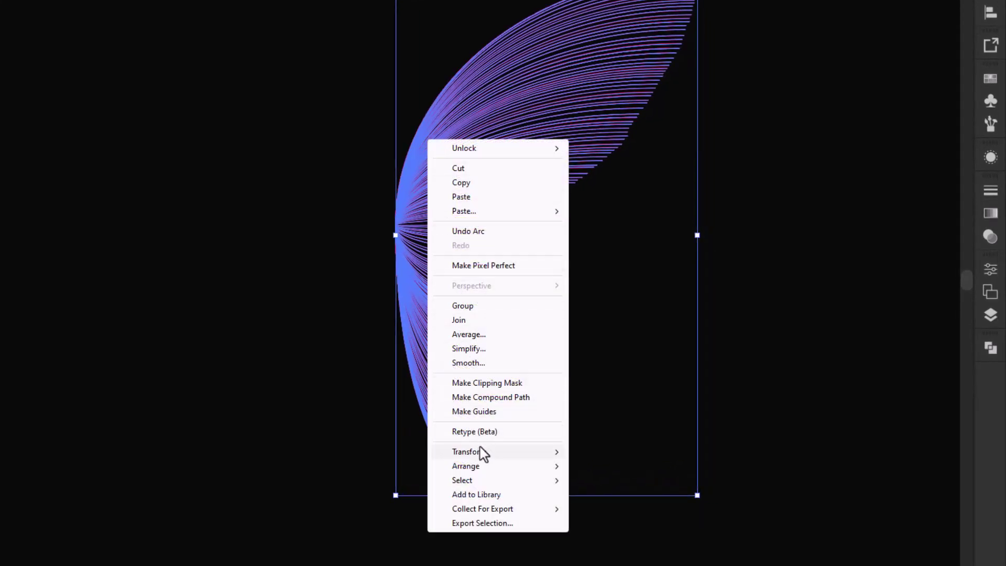
{"action": "mouse_move", "coordinate": [465, 452]}
{"action": "left_click", "coordinate": [633, 500]}
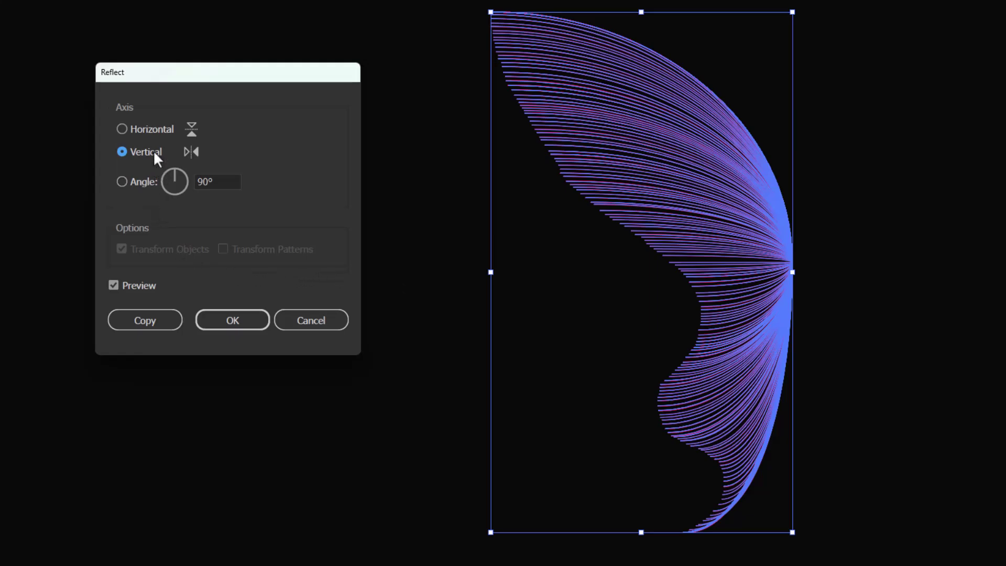
{"action": "left_click", "coordinate": [137, 320]}
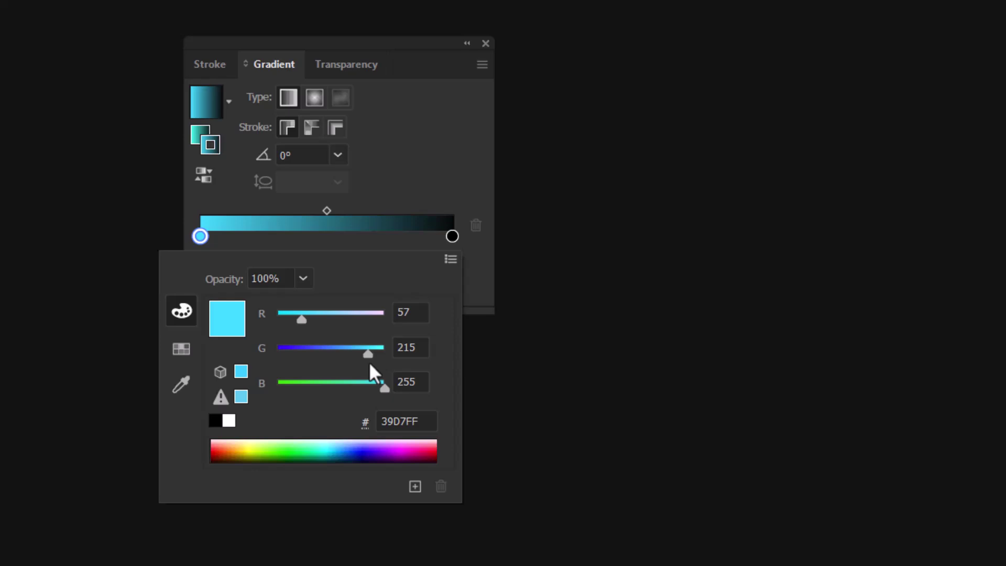
Add a middle colour stop to the gradient and pick its colour from the spectrum.
{"action": "left_click", "coordinate": [283, 252]}
{"action": "left_click", "coordinate": [307, 451]}
{"action": "left_click_drag", "start_coordinate": [306, 451], "coordinate": [305, 459]}
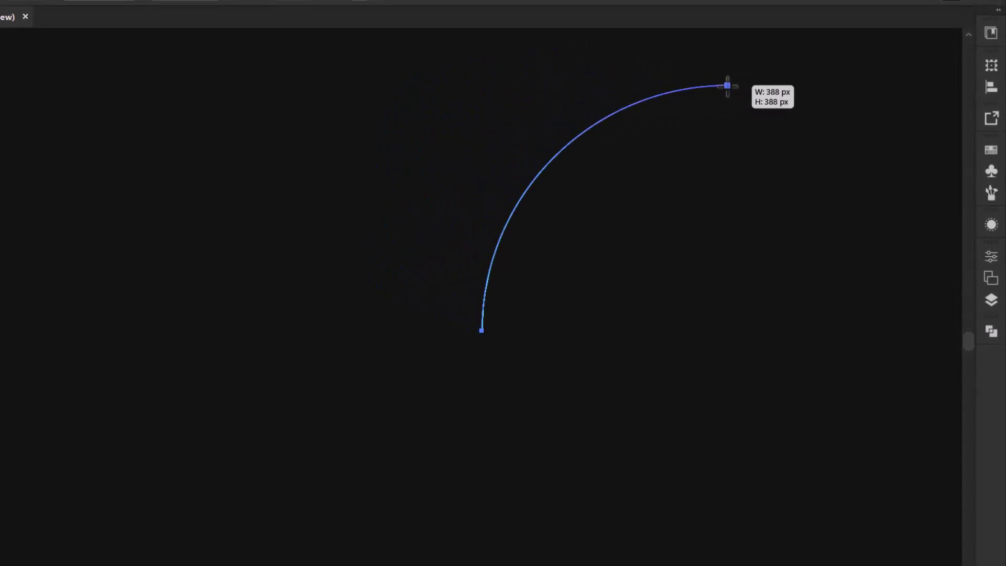
Draw a wavy fan of repeated gradient arcs and rotate it level into a dome.
{"action": "mouse_move", "coordinate": [446, 57]}
{"action": "left_mouse_down"}
{"action": "mouse_move", "coordinate": [688, 316]}
{"action": "mouse_move", "coordinate": [699, 423]}
{"action": "left_mouse_up"}
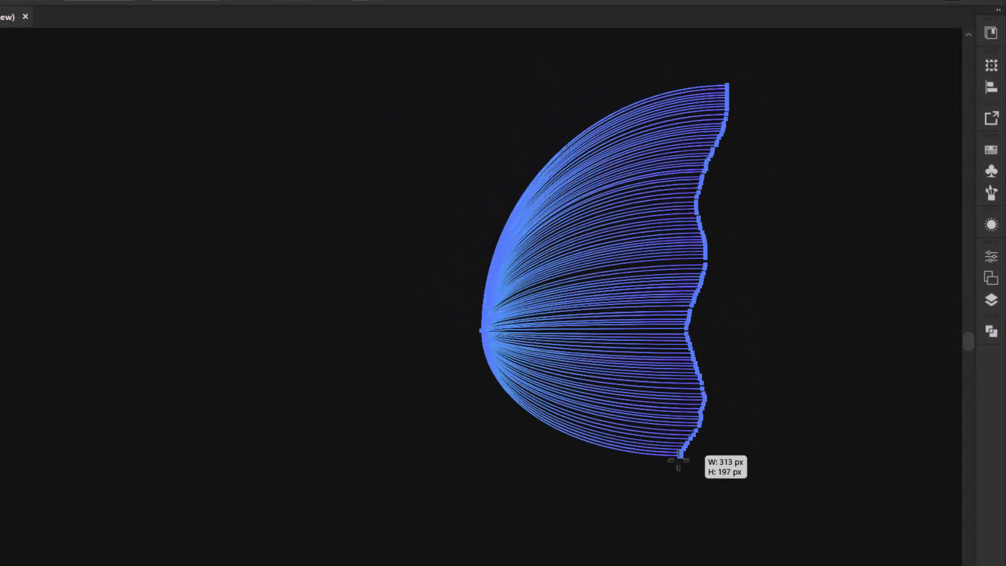
{"action": "mouse_move", "coordinate": [678, 464]}
{"action": "left_mouse_down"}
{"action": "mouse_move", "coordinate": [707, 547]}
{"action": "mouse_move", "coordinate": [692, 385]}
{"action": "mouse_move", "coordinate": [732, 122]}
{"action": "mouse_move", "coordinate": [729, 47]}
{"action": "mouse_move", "coordinate": [760, 241]}
{"action": "left_mouse_up"}
{"action": "mouse_move", "coordinate": [744, 305]}
{"action": "left_mouse_down"}
{"action": "mouse_move", "coordinate": [747, 318]}
{"action": "mouse_move", "coordinate": [477, 204]}
{"action": "left_mouse_up"}
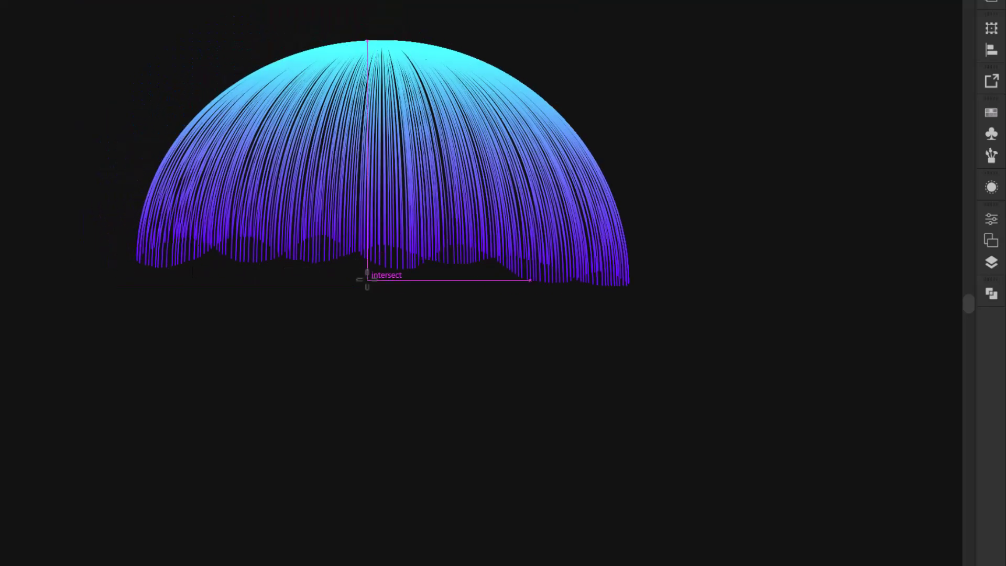
Draw a spiralling tentacle stem of repeated arcs beneath the dome.
{"action": "left_click_drag", "start_coordinate": [367, 277], "coordinate": [519, 440]}
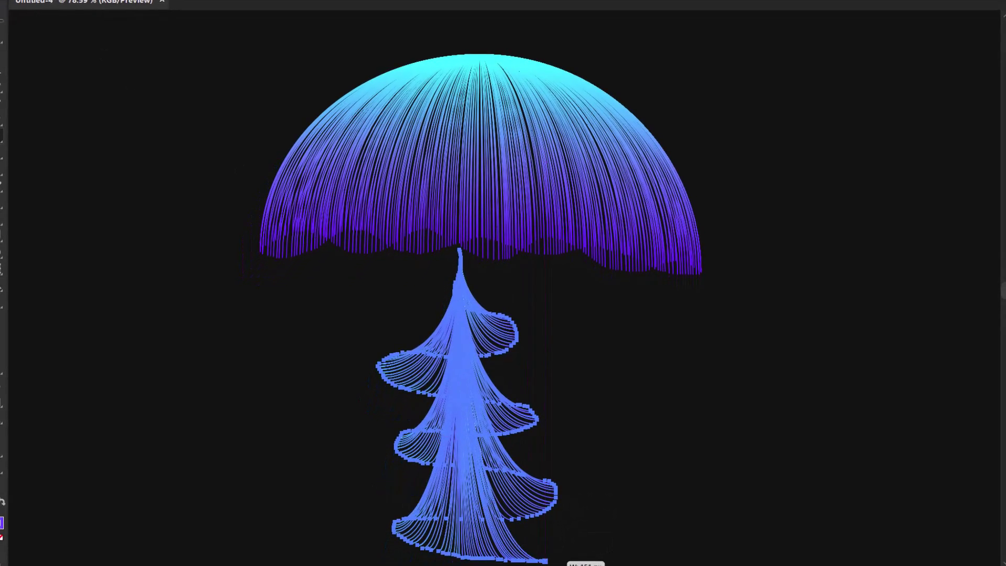
{"action": "left_click_drag", "start_coordinate": [539, 551], "coordinate": [544, 550]}
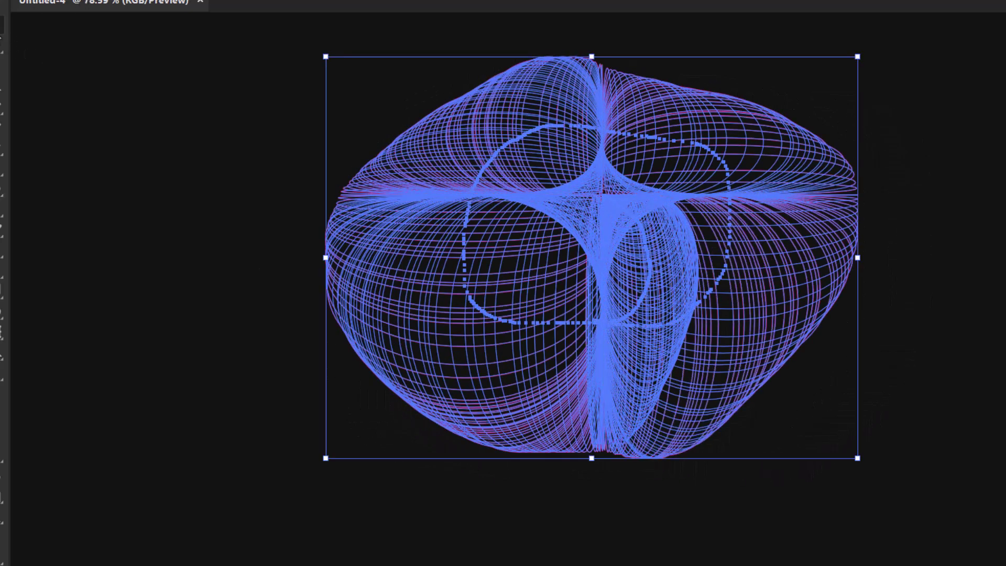
Delete the ellipse blend and draw a large repeated pink star spiralling inward.
{"action": "key", "text": "Delete"}
{"action": "mouse_move", "coordinate": [646, 350]}
{"action": "left_mouse_down"}
{"action": "mouse_move", "coordinate": [776, 197]}
{"action": "mouse_move", "coordinate": [819, 102]}
{"action": "left_mouse_up"}
{"action": "left_click", "coordinate": [135, 151]}
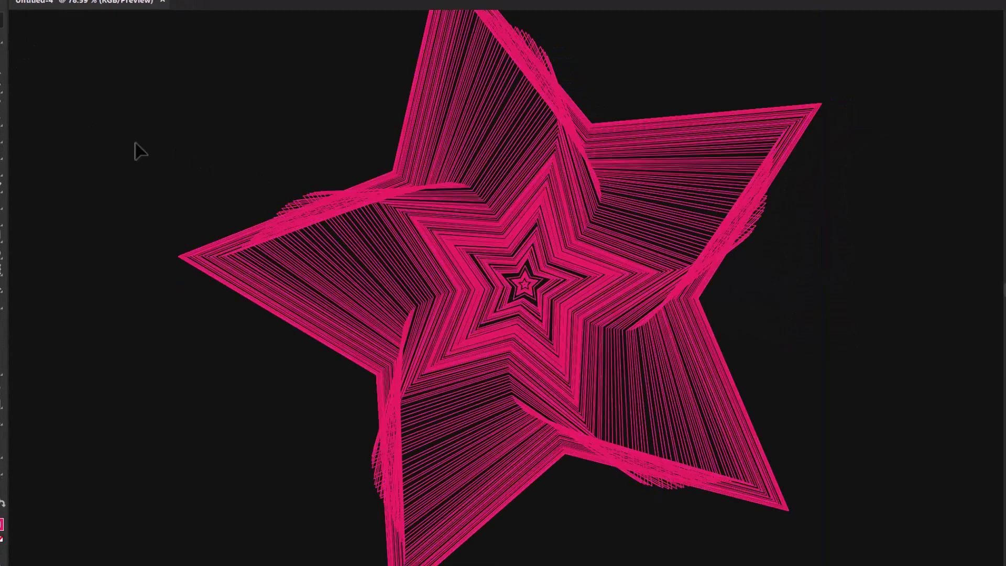